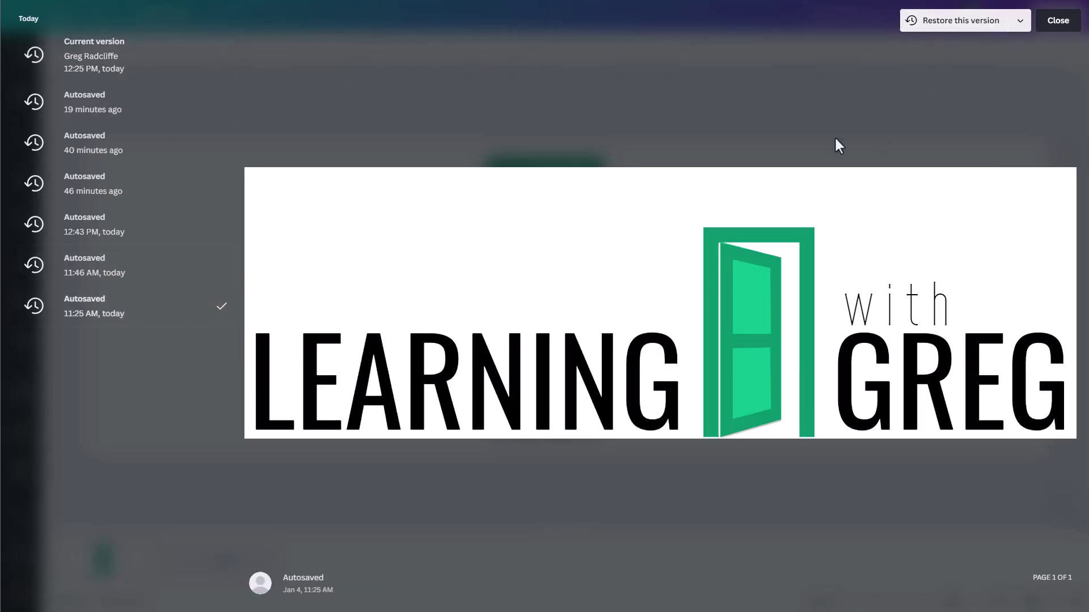
# Restore the 11:25 AM autosave with the LEARNING with GREG banner.
pyautogui.click(911, 20)
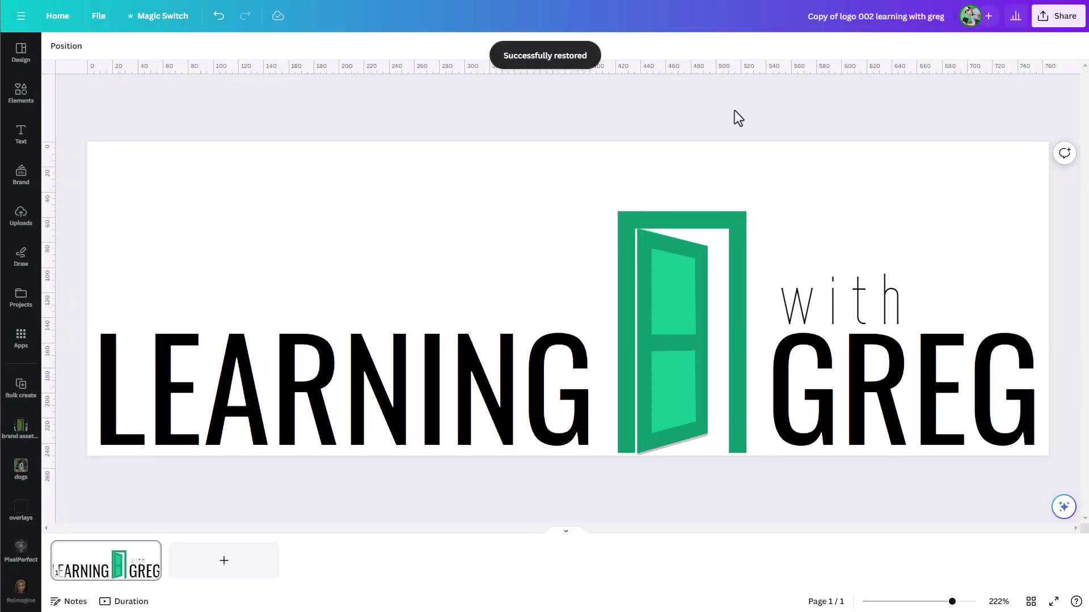
# Undo the restore to bring back the LWG door logo, then deselect the page.
pyautogui.hotkey('ctrl', 'z')
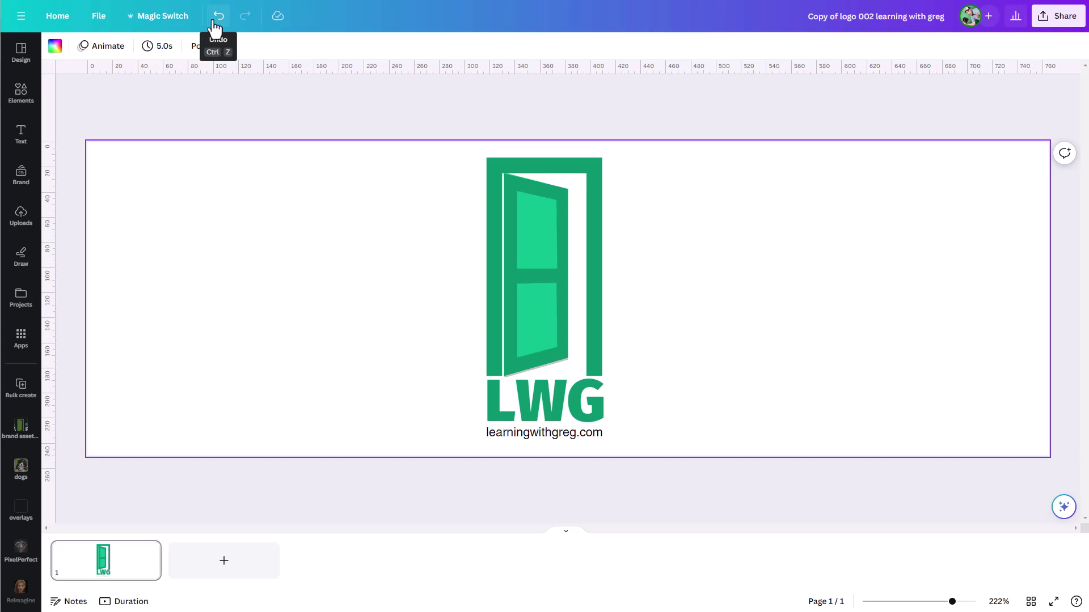
pyautogui.press('Escape')
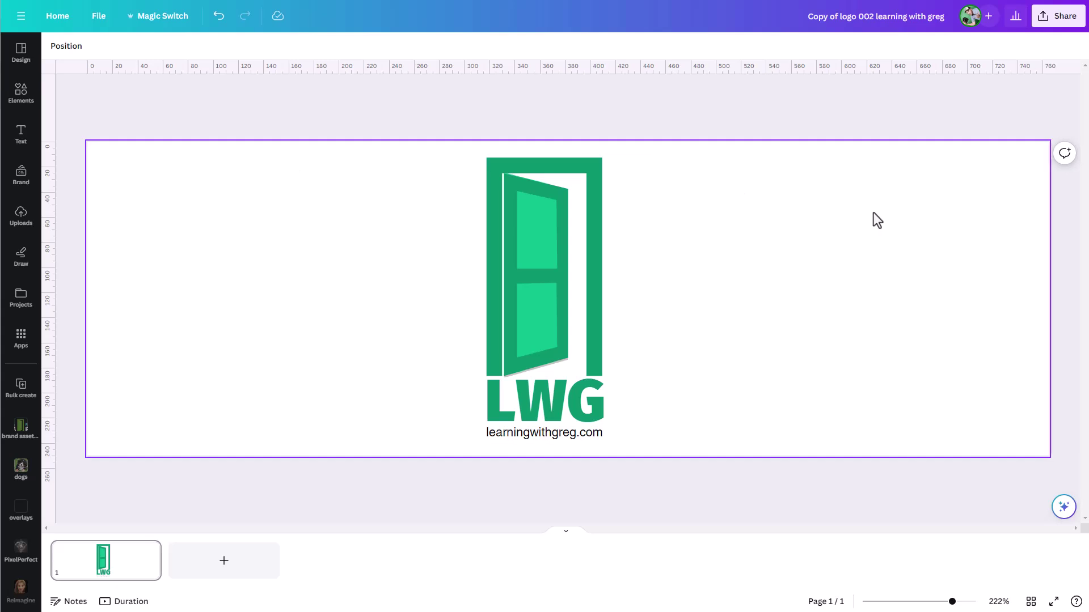
# Bring up the File menu for the LWG door logo design.
pyautogui.click(100, 17)
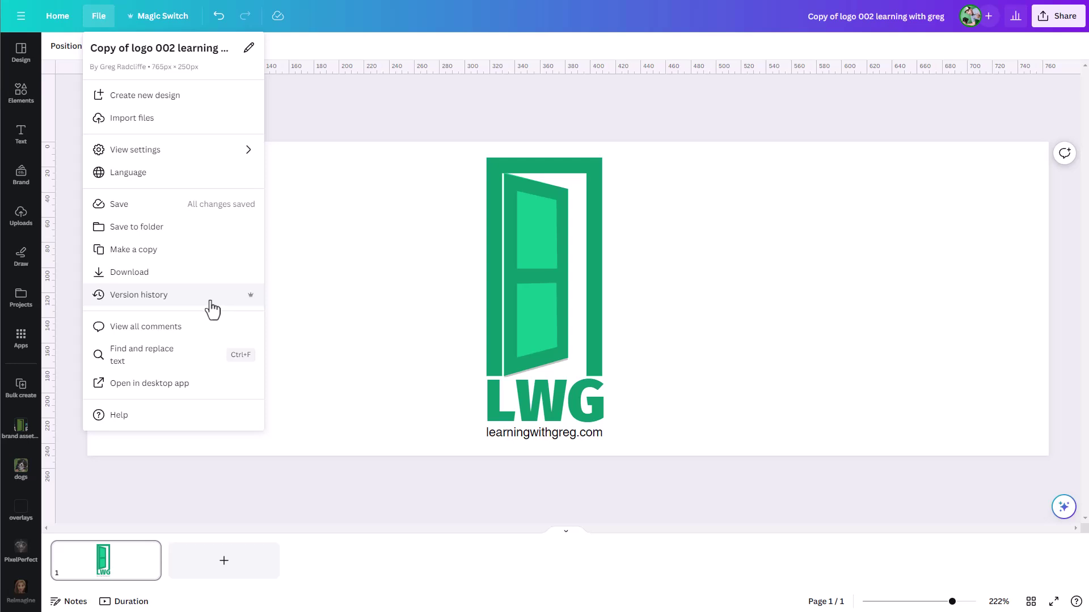
# In version history, preview the 11:25 AM, 11:46 AM, 12:43 PM and 46-minutes-ago autosaves, then the current version.
pyautogui.click(155, 296)
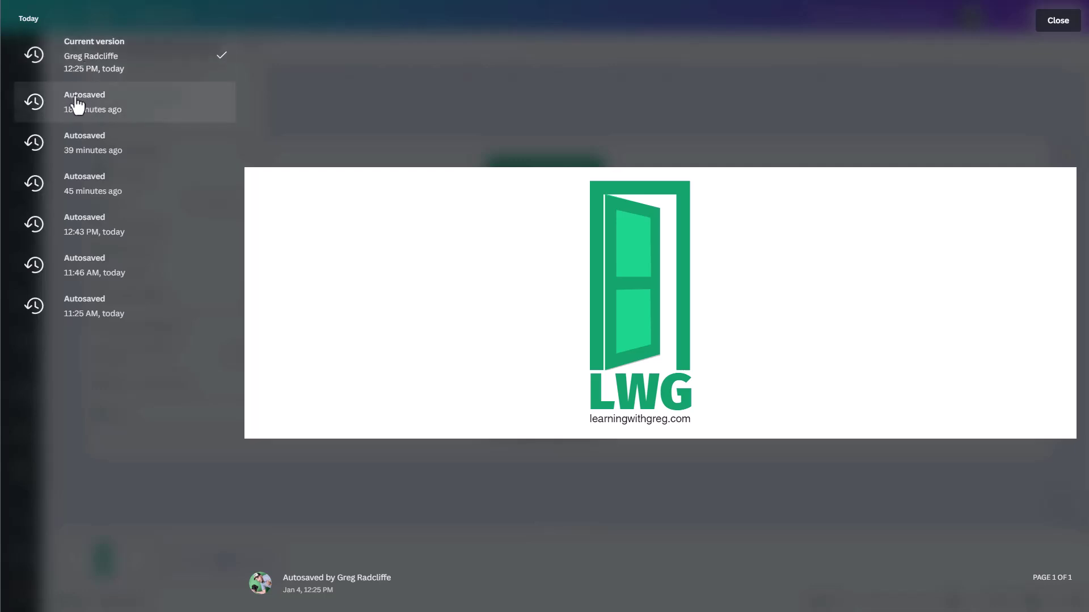
pyautogui.moveTo(73, 120)
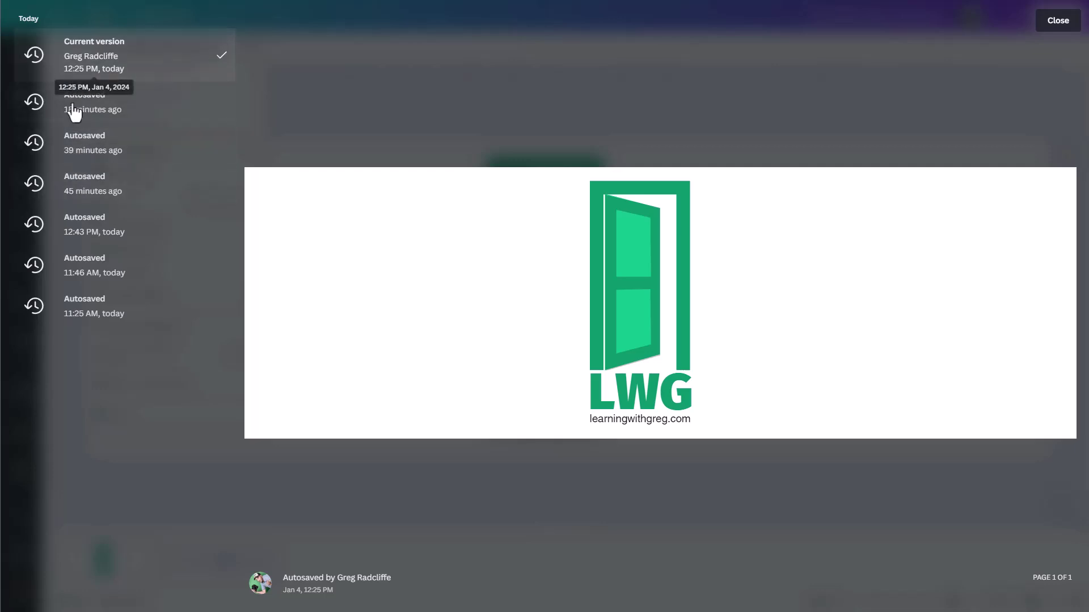
pyautogui.click(95, 312)
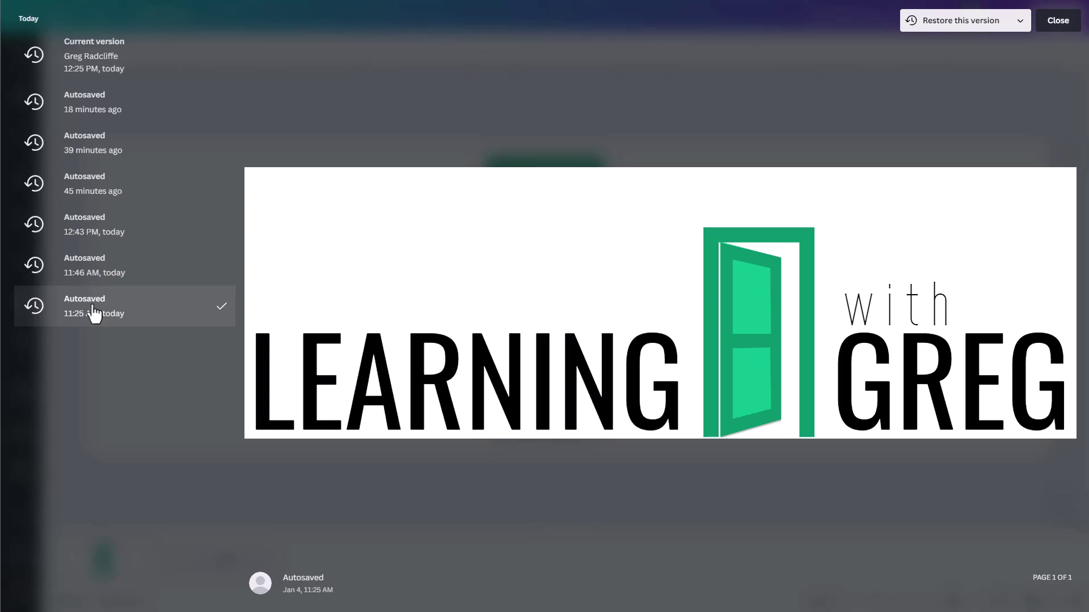
pyautogui.click(82, 267)
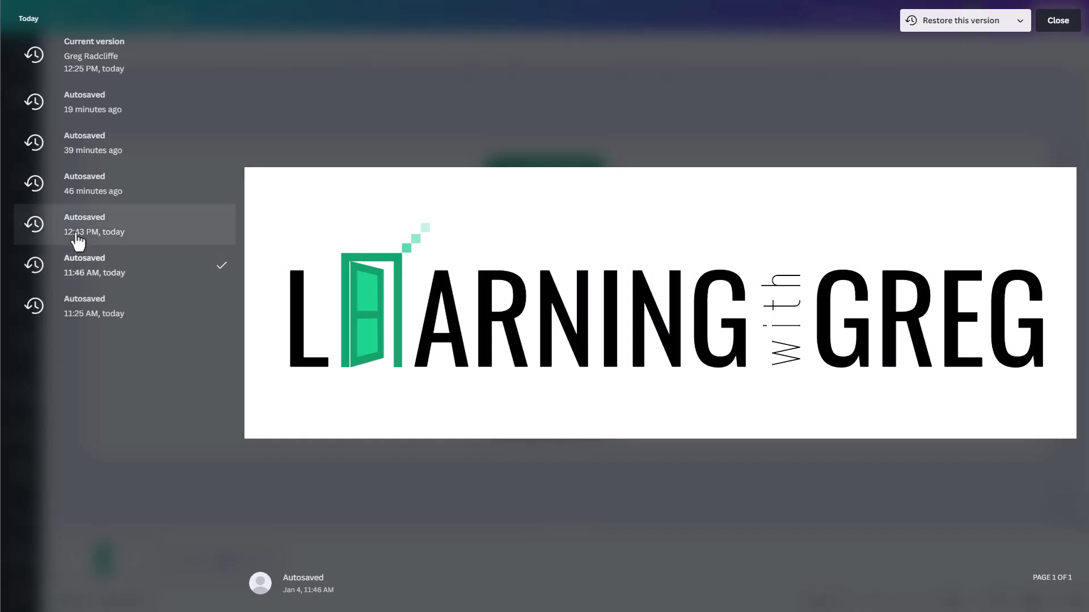
pyautogui.click(78, 237)
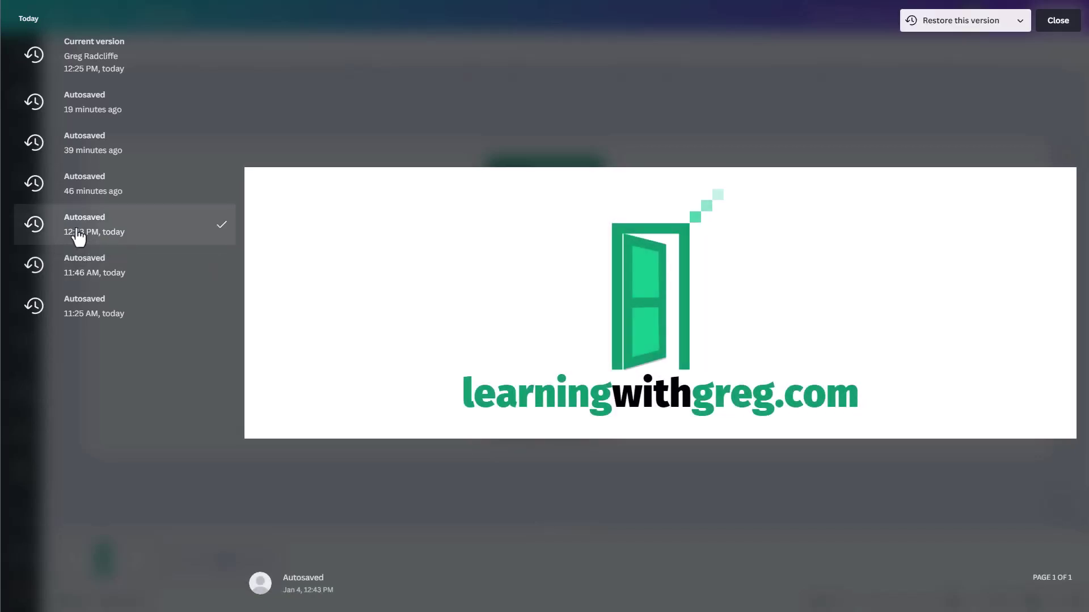
pyautogui.click(85, 192)
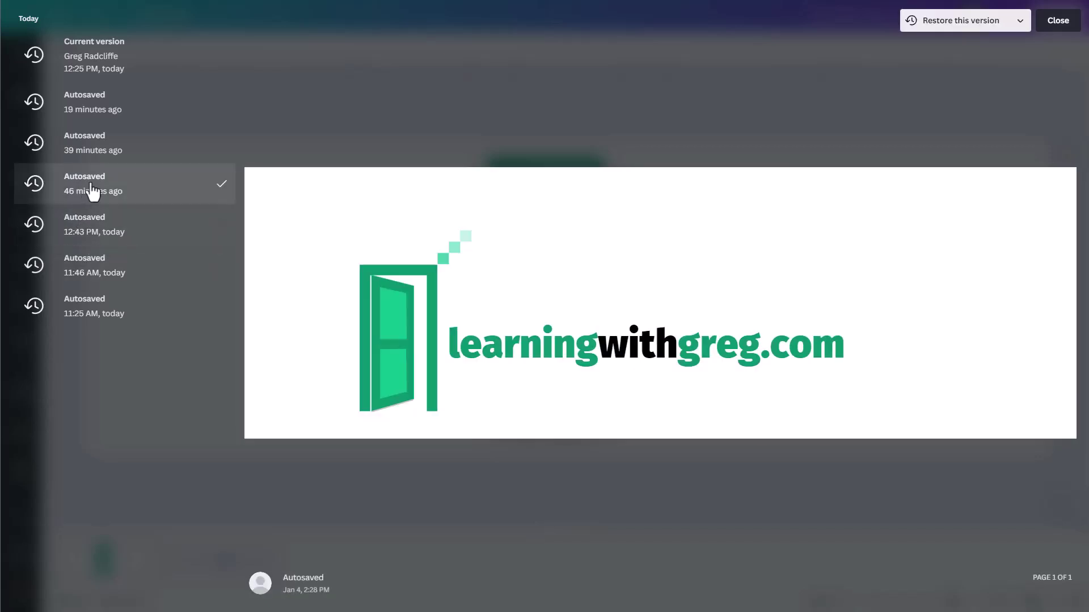
pyautogui.click(95, 73)
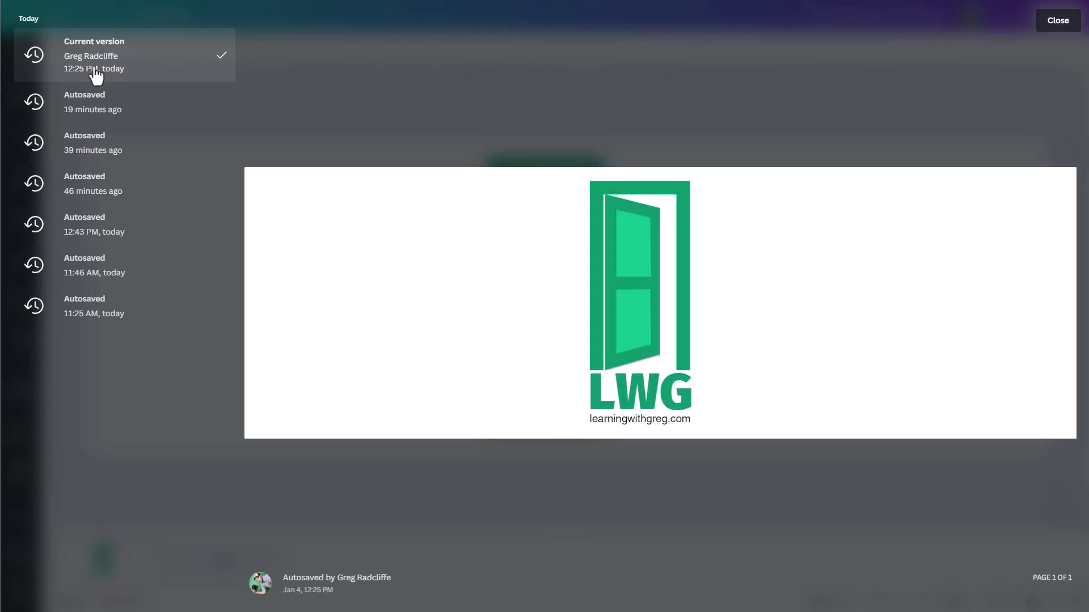
# Select the 11:25 AM autosave again and restore it.
pyautogui.click(85, 312)
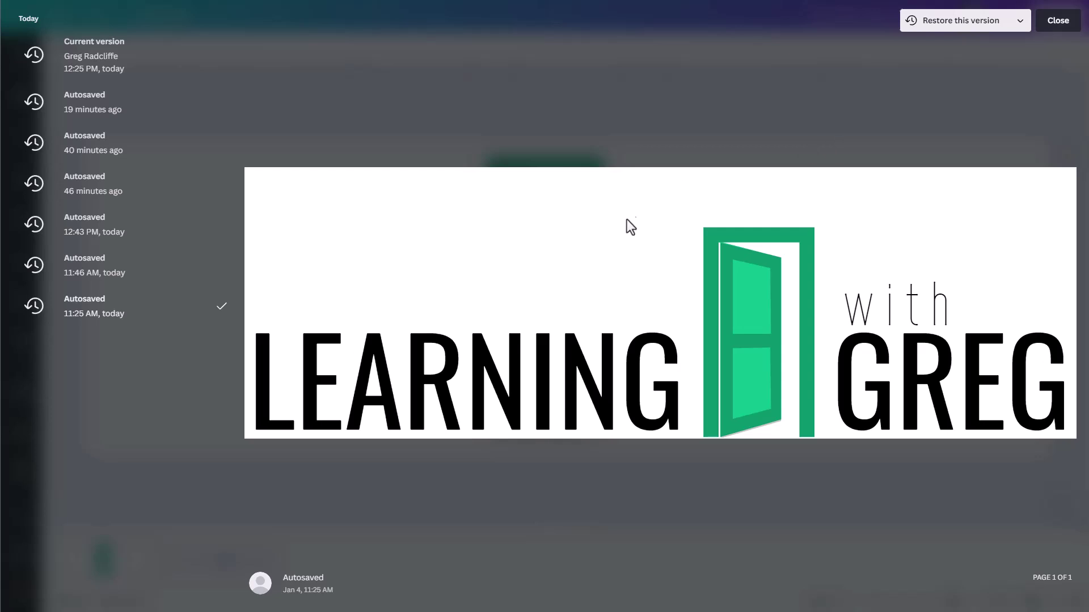
pyautogui.click(910, 21)
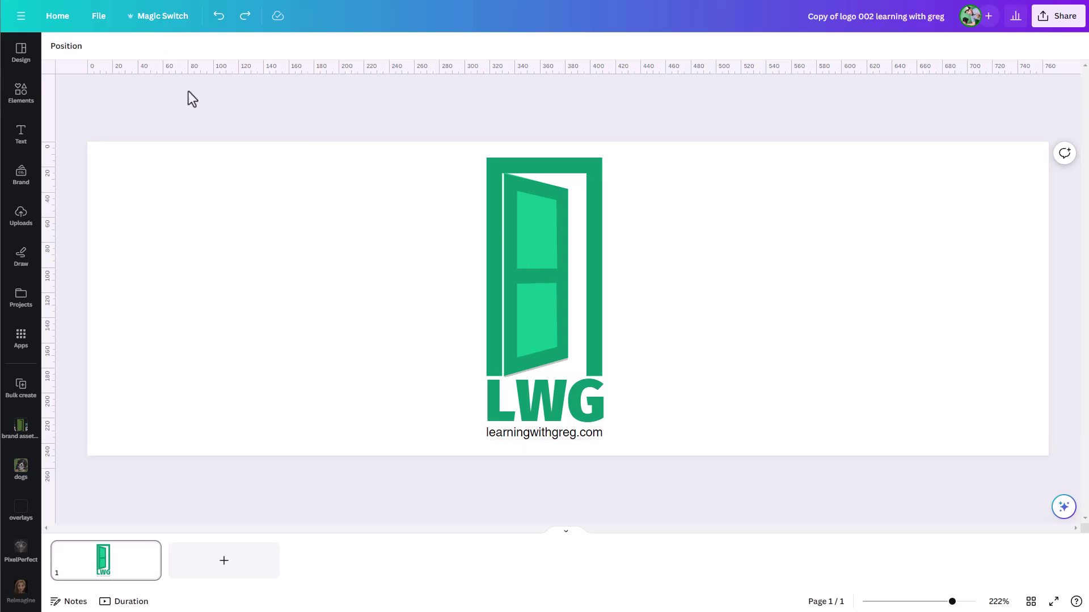
# Reopen version history on the 12:43 PM autosave and expand the Restore dropdown's copy option.
pyautogui.click(99, 17)
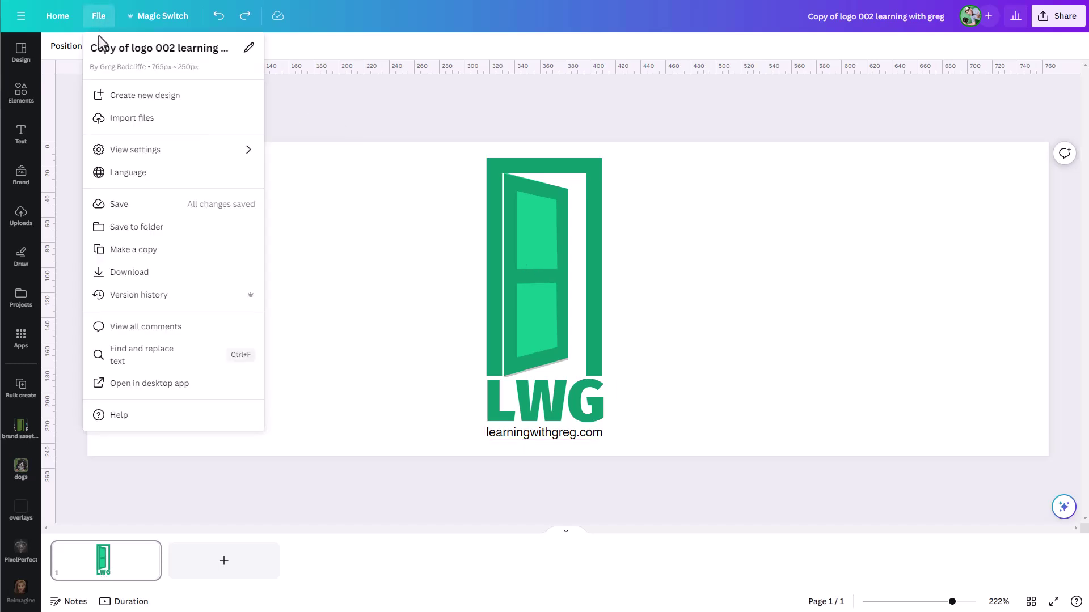
pyautogui.click(141, 298)
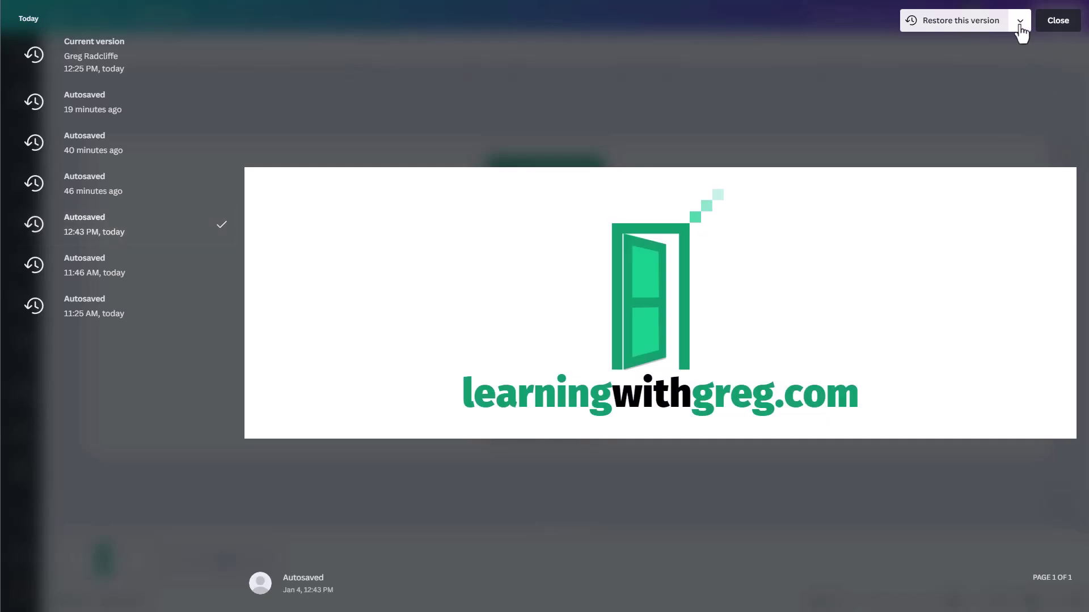
pyautogui.click(1019, 23)
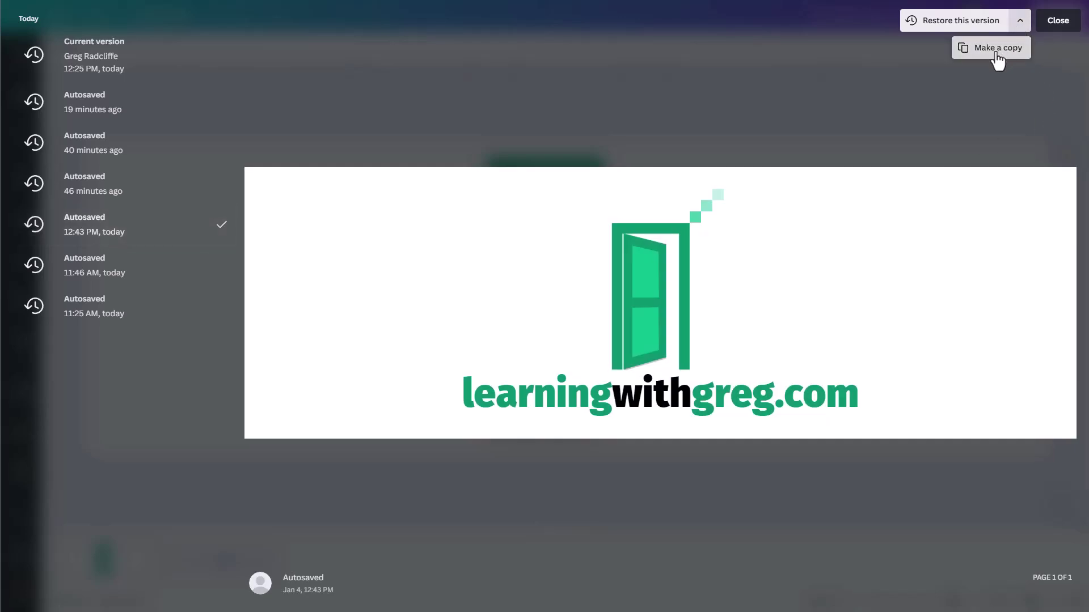
# Copy the 12:43 PM version into a new design, then return to the current version and close history.
pyautogui.click(998, 49)
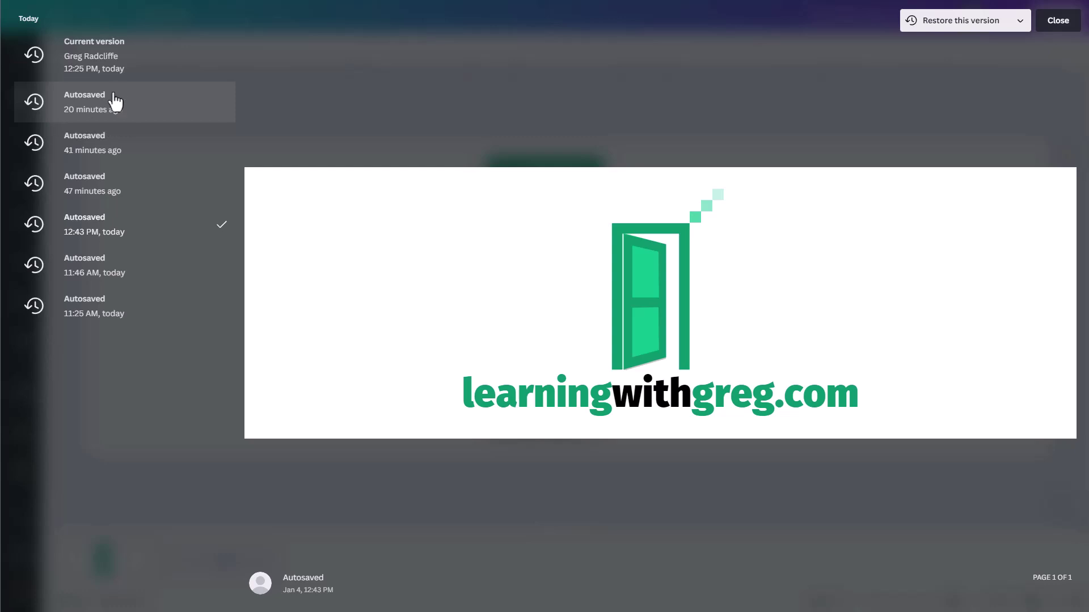
pyautogui.click(109, 72)
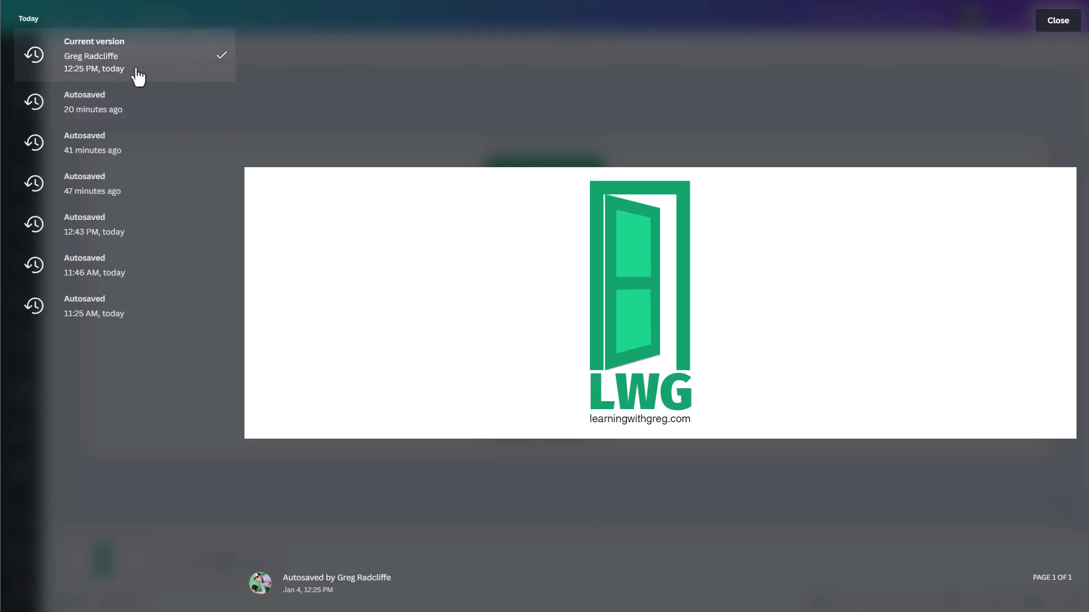
pyautogui.click(1057, 22)
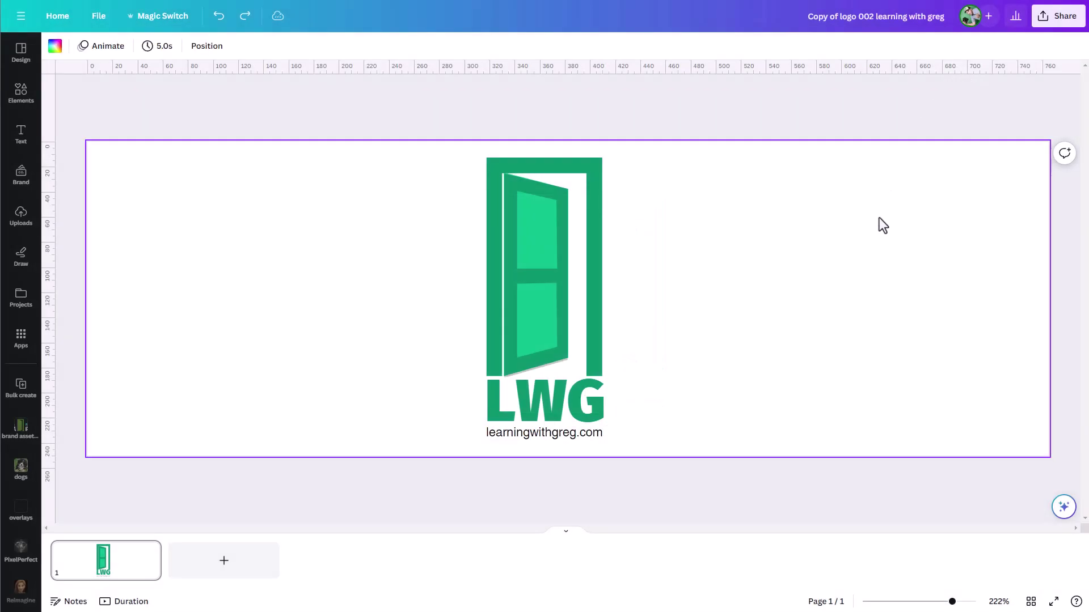
# Add a square and place it to the right of the LWG logo.
pyautogui.hotkey('ctrl', 'v')
pyautogui.moveTo(580, 318); pyautogui.dragTo(712, 309)
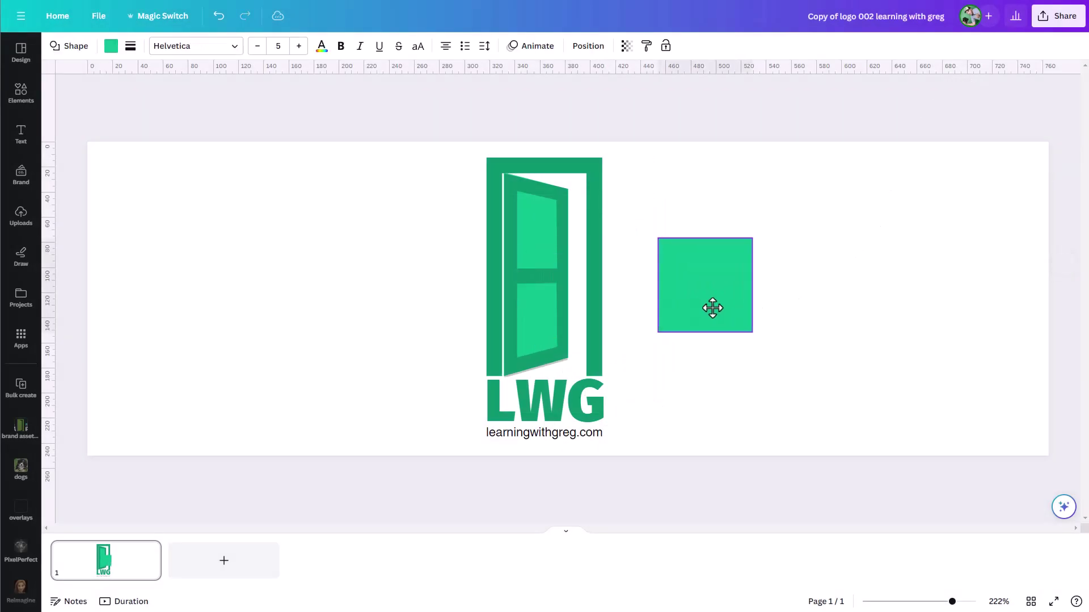
pyautogui.click(671, 204)
# Briefly check the design's version history, then close it.
pyautogui.click(98, 15)
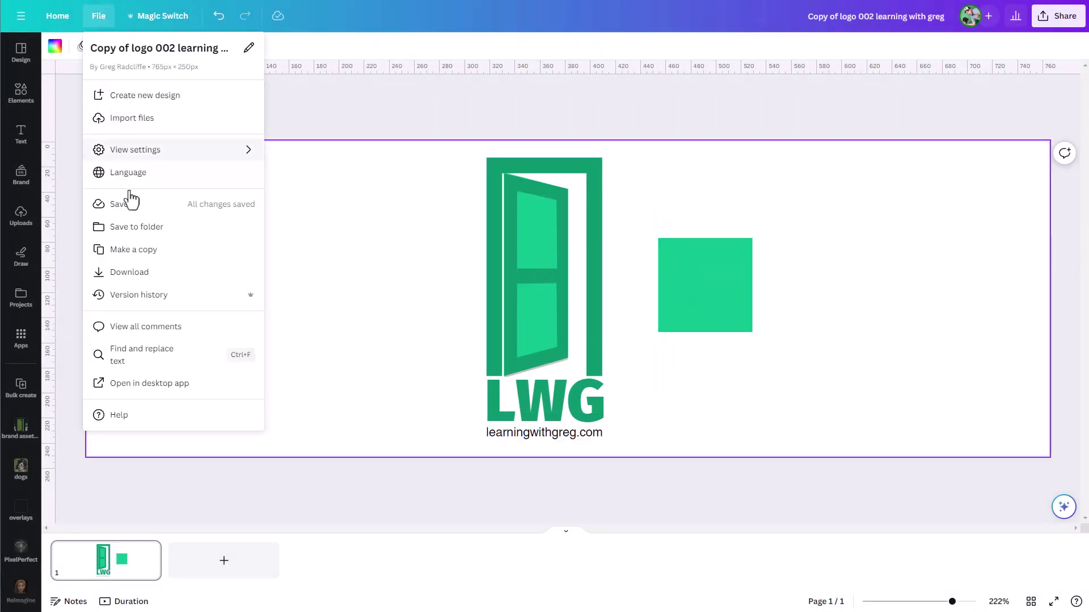
pyautogui.click(153, 295)
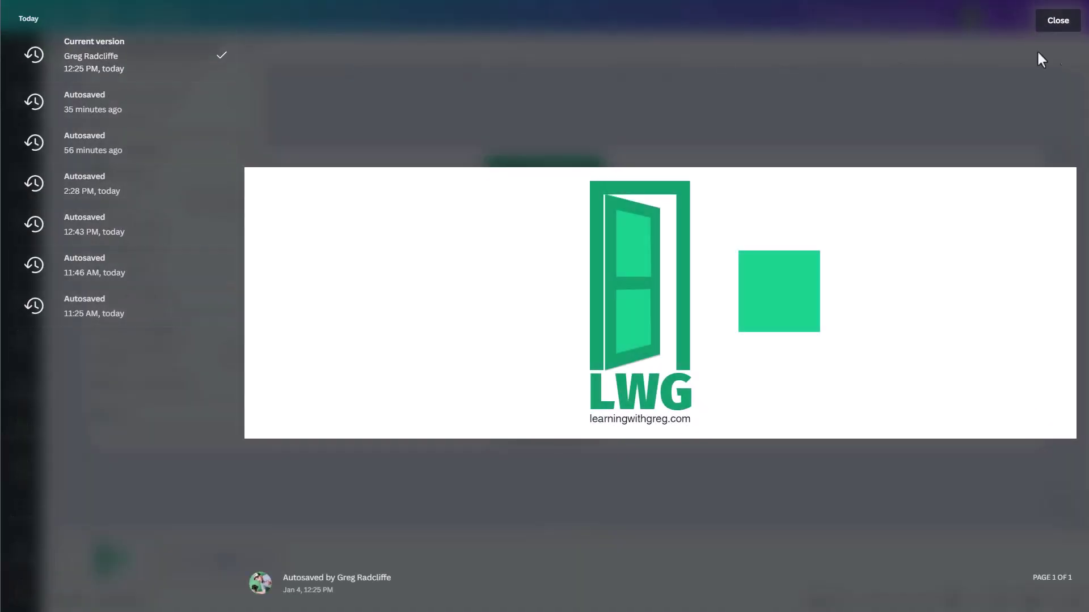
pyautogui.click(1050, 24)
# Recolour the square with the yellow brand colour.
pyautogui.click(743, 281)
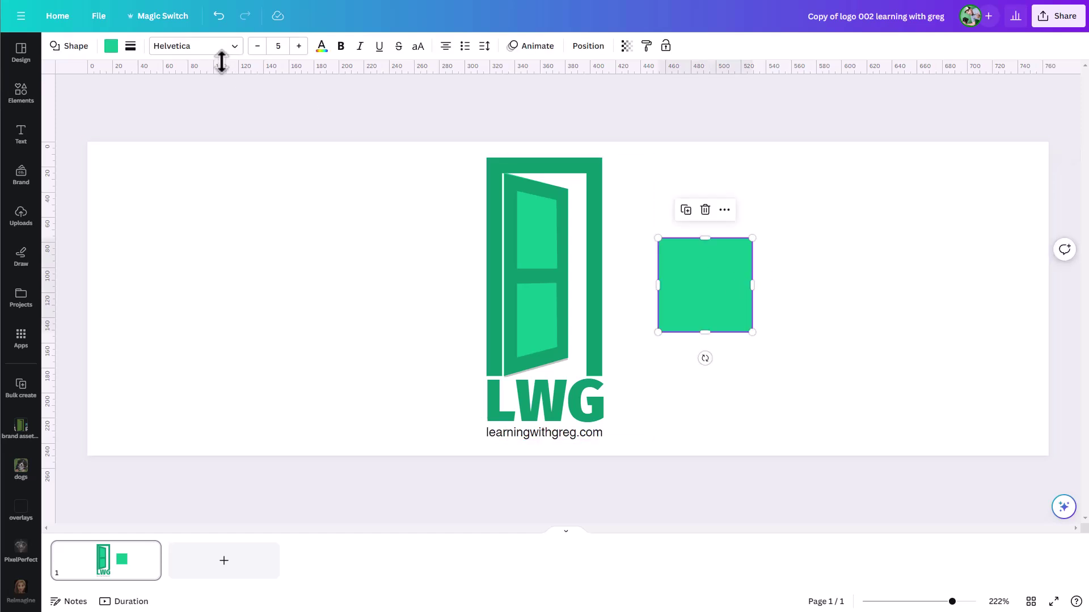
pyautogui.click(111, 47)
pyautogui.click(184, 200)
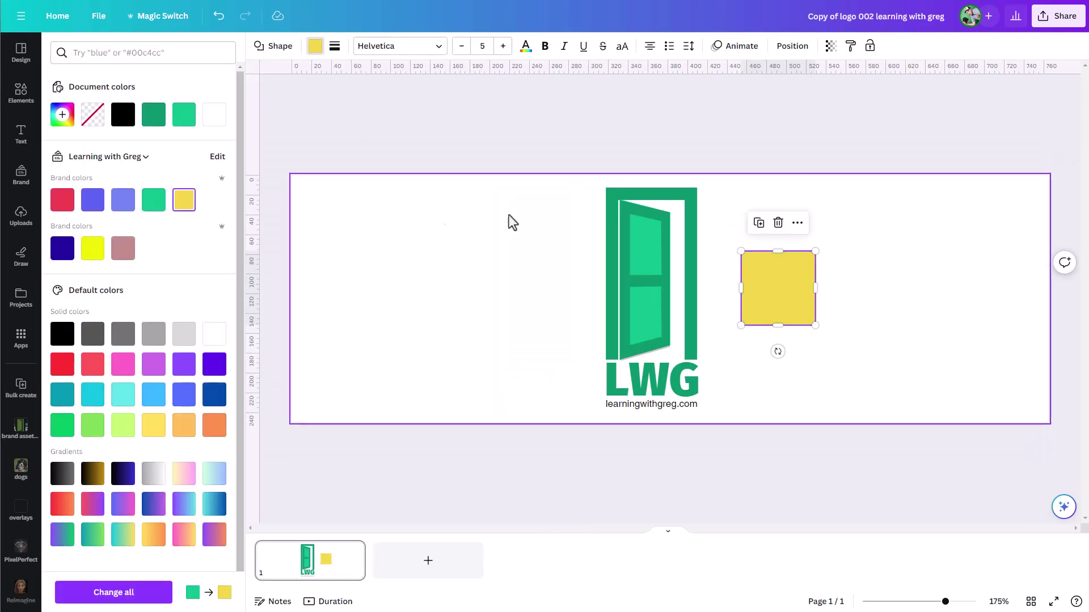
pyautogui.click(753, 193)
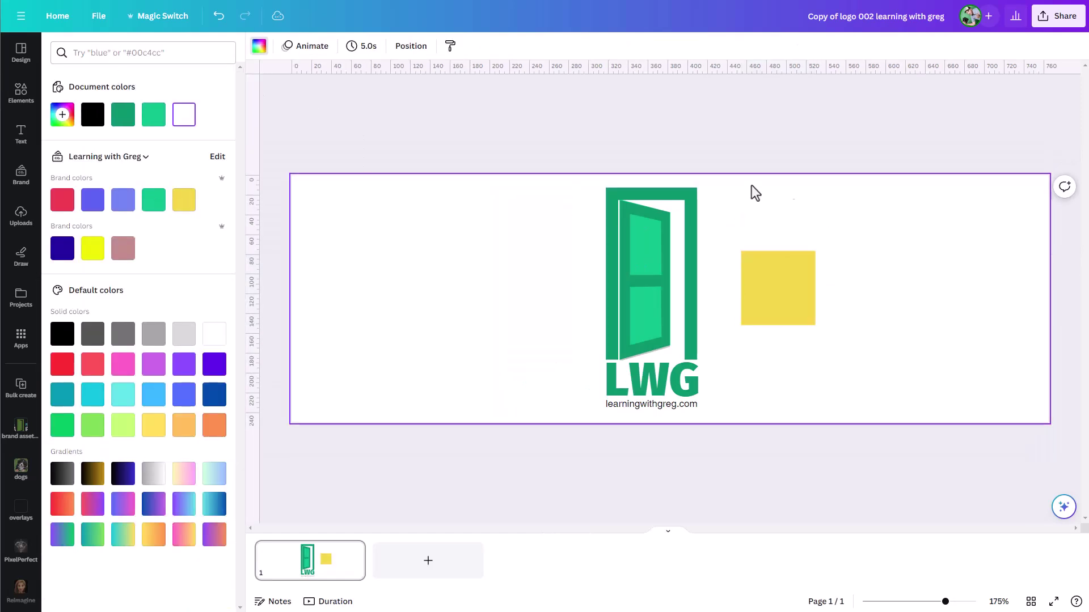
# Preview the 35-minutes-ago and 11:25 AM autosaves in version history, then close it.
pyautogui.click(99, 16)
pyautogui.click(172, 294)
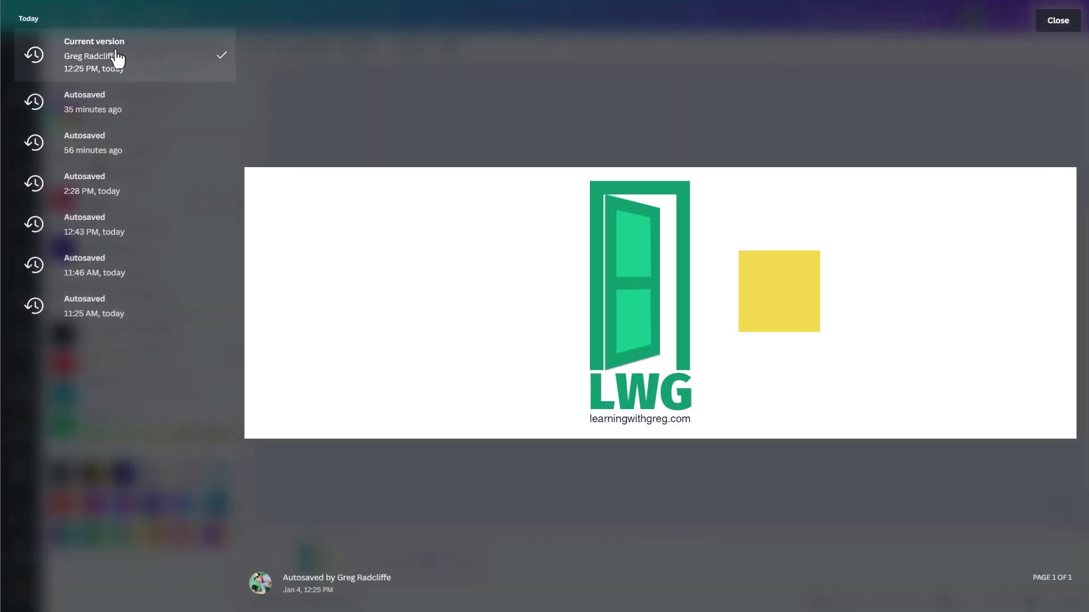
pyautogui.click(106, 112)
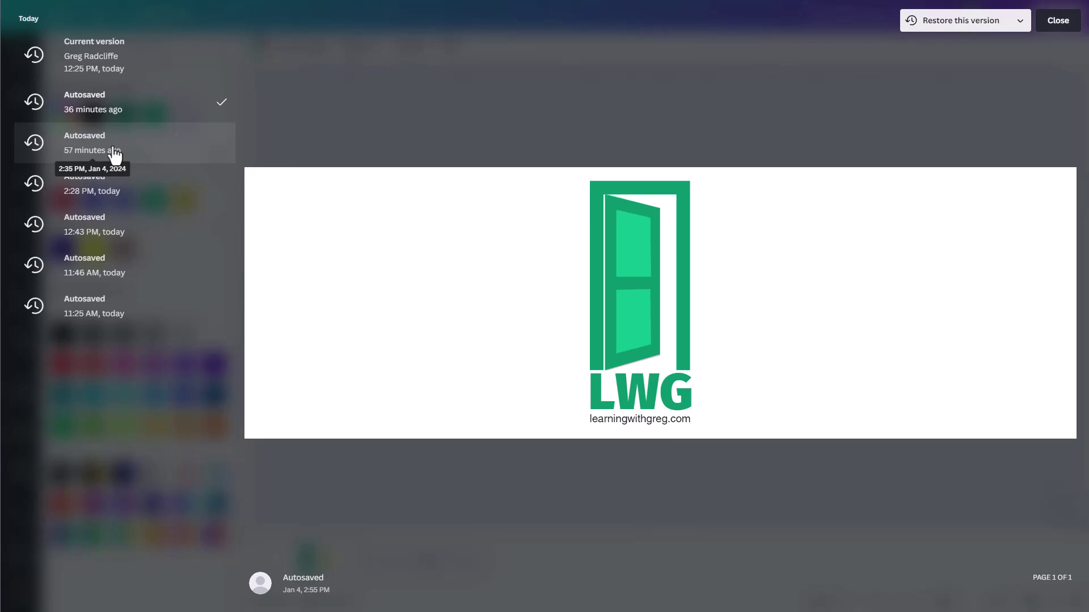
pyautogui.click(98, 306)
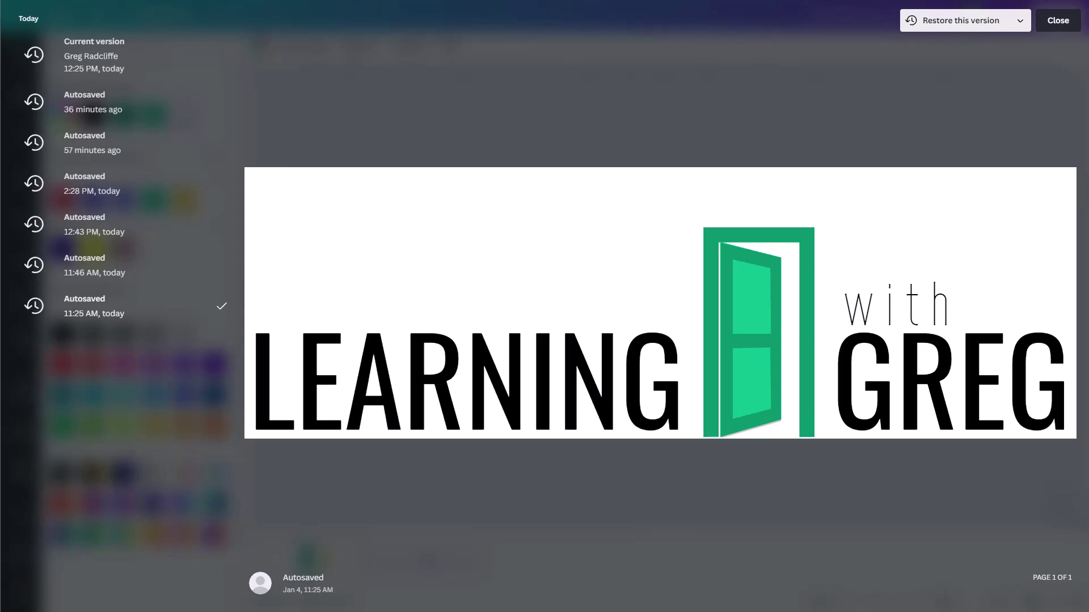
pyautogui.press('Escape')
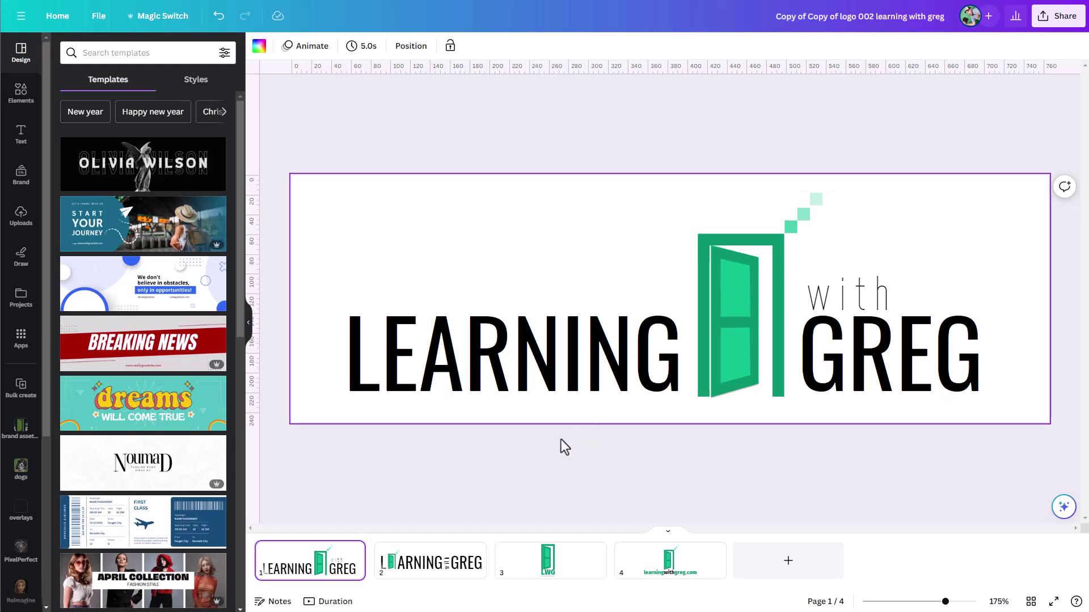
# View pages 2 and 3 of the copied four-page design.
pyautogui.click(454, 565)
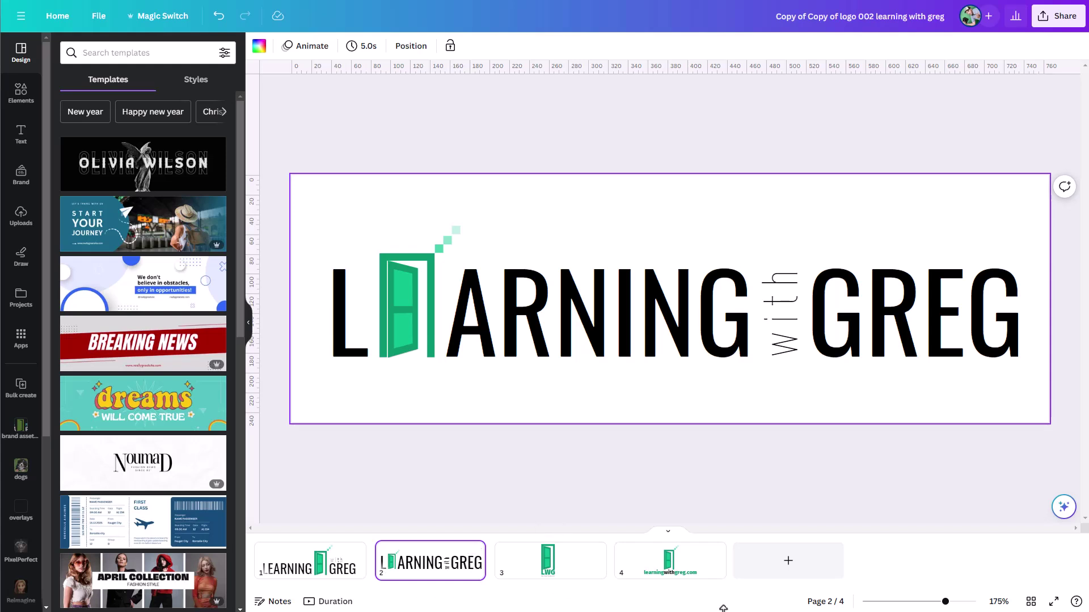
pyautogui.click(579, 584)
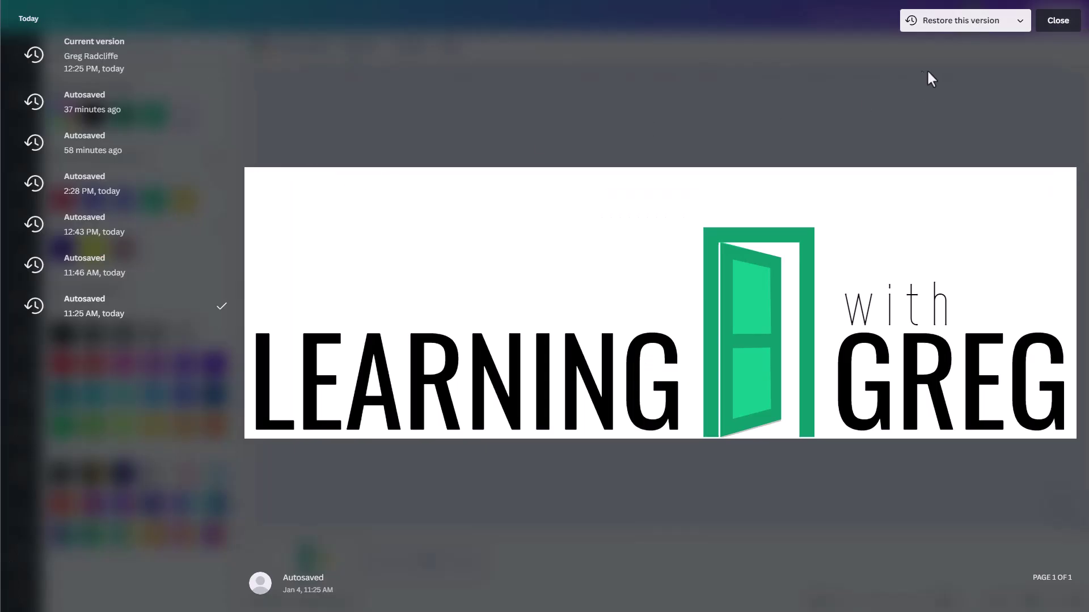
# Reopen version history, check the 12:43 PM version's Restore options, then close it to return to the yellow-square design.
pyautogui.click(1056, 23)
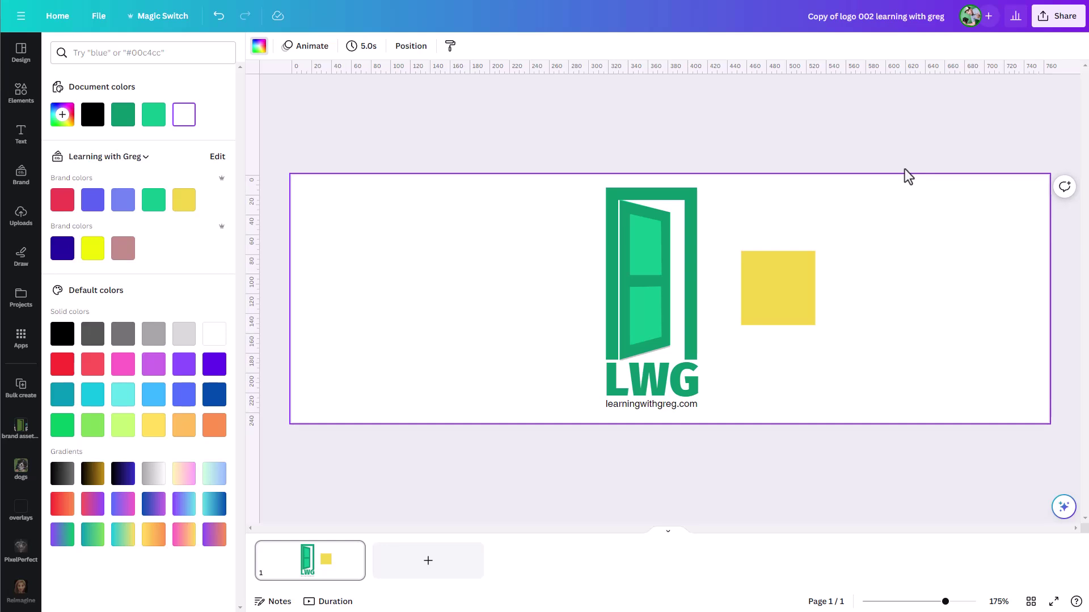
pyautogui.click(103, 21)
pyautogui.click(139, 299)
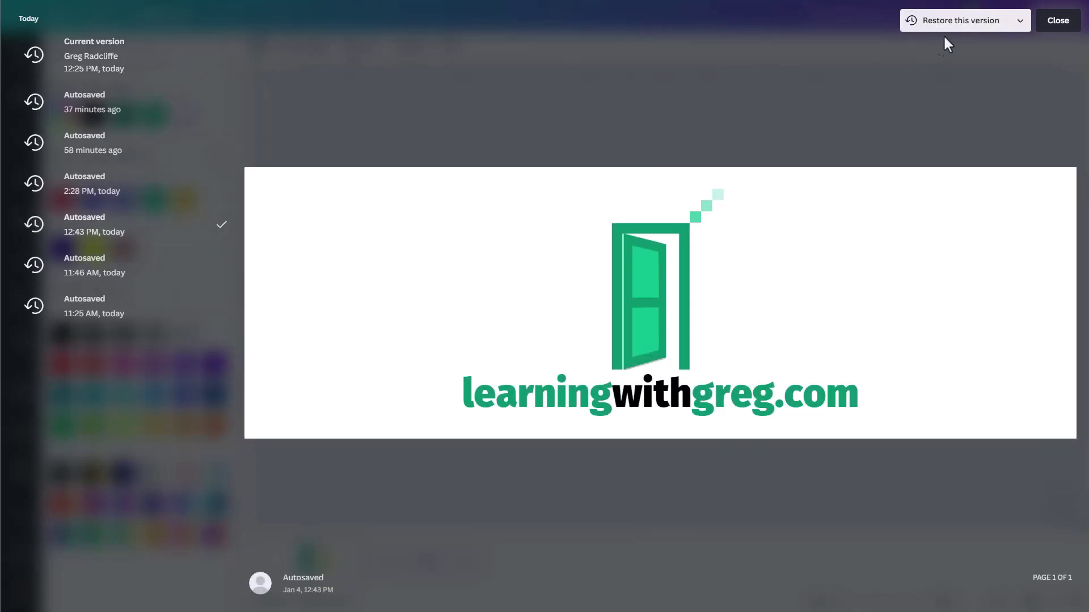
pyautogui.click(1017, 24)
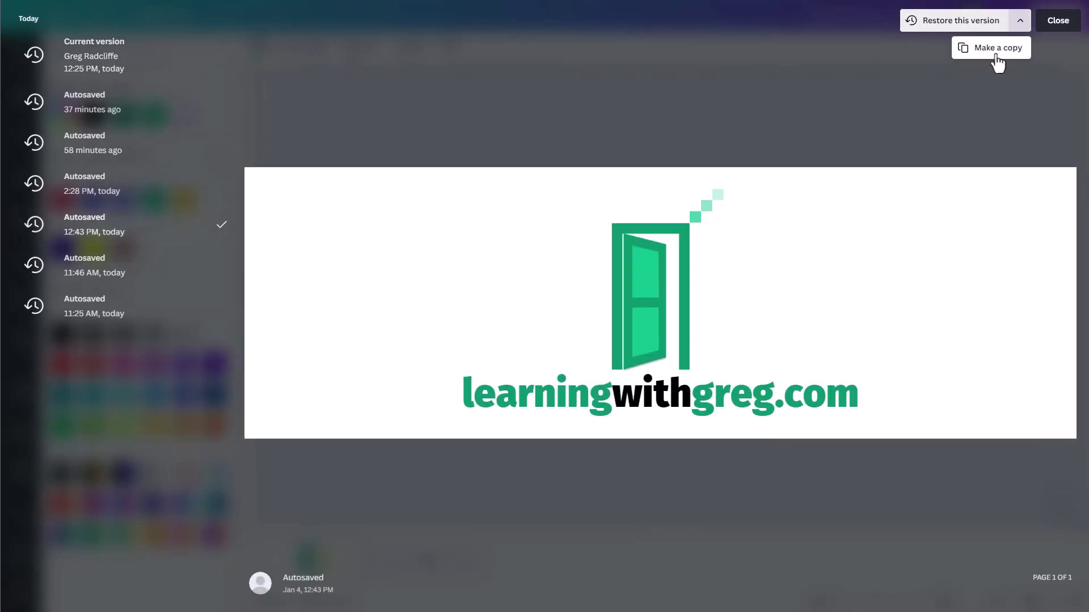
pyautogui.click(1058, 24)
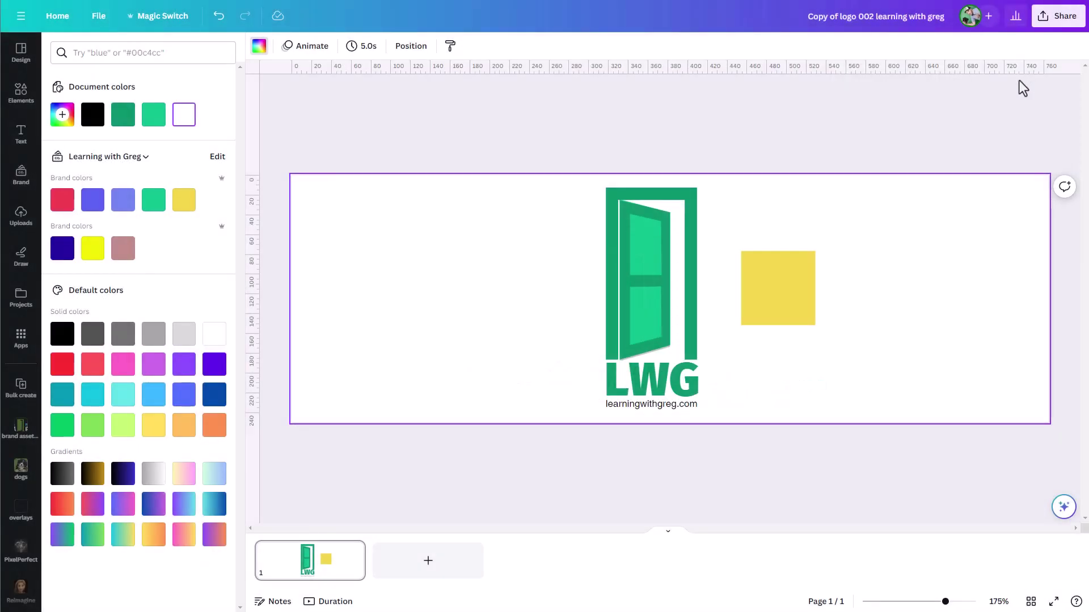